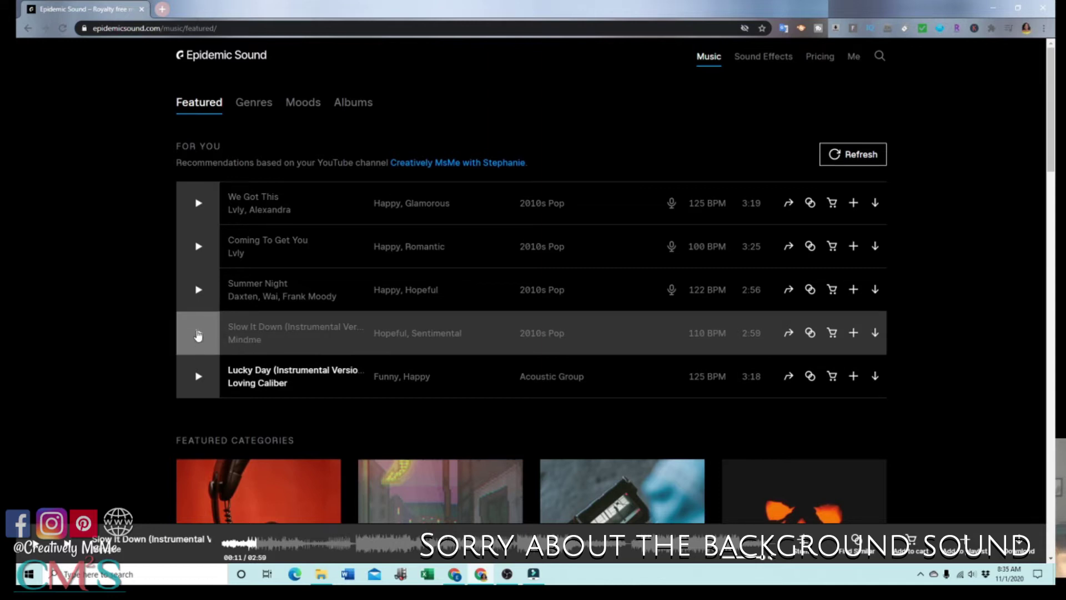
Preview Mindme's 'Slow It Down (Instrumental Version)', then bring up its mp3 download dialog
left_click(198, 334)
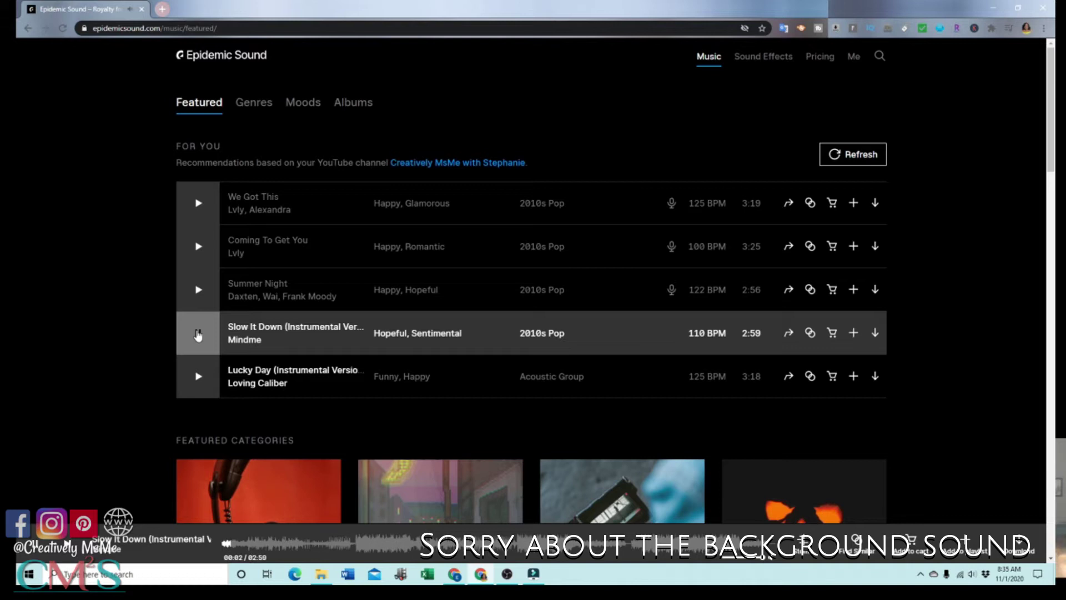
left_click(199, 334)
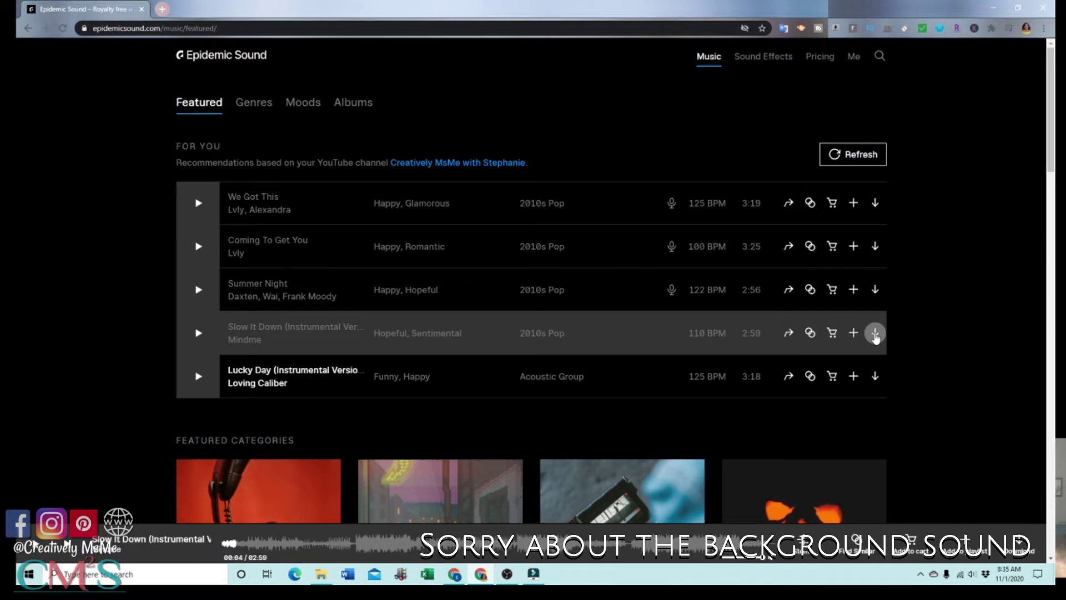
left_click(876, 335)
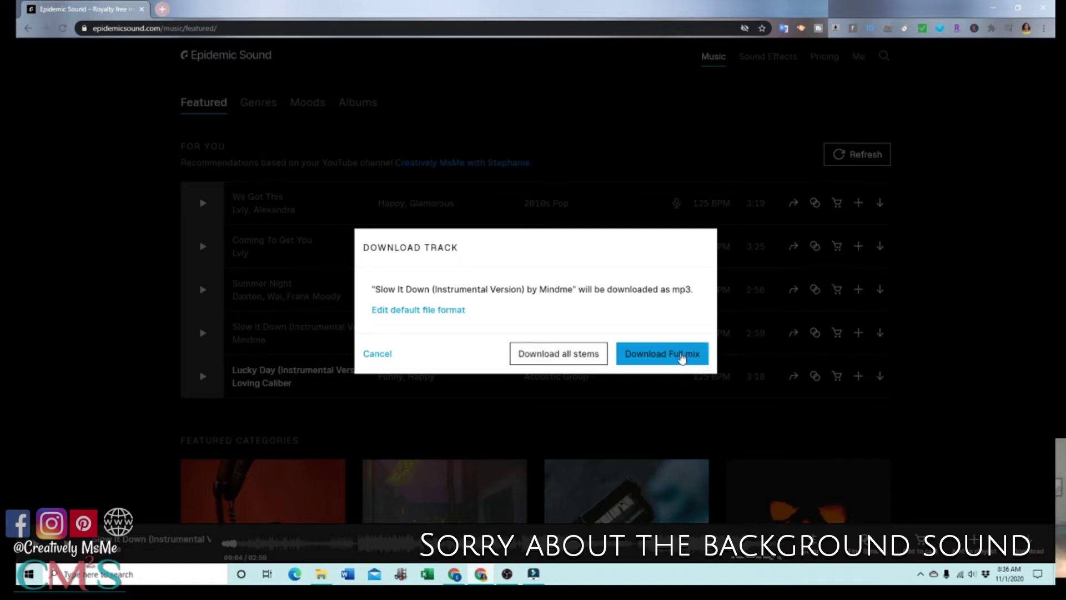
Save the full-mix mp3 of Slow It Down into the Epidemic Sound Music folder
left_click(683, 357)
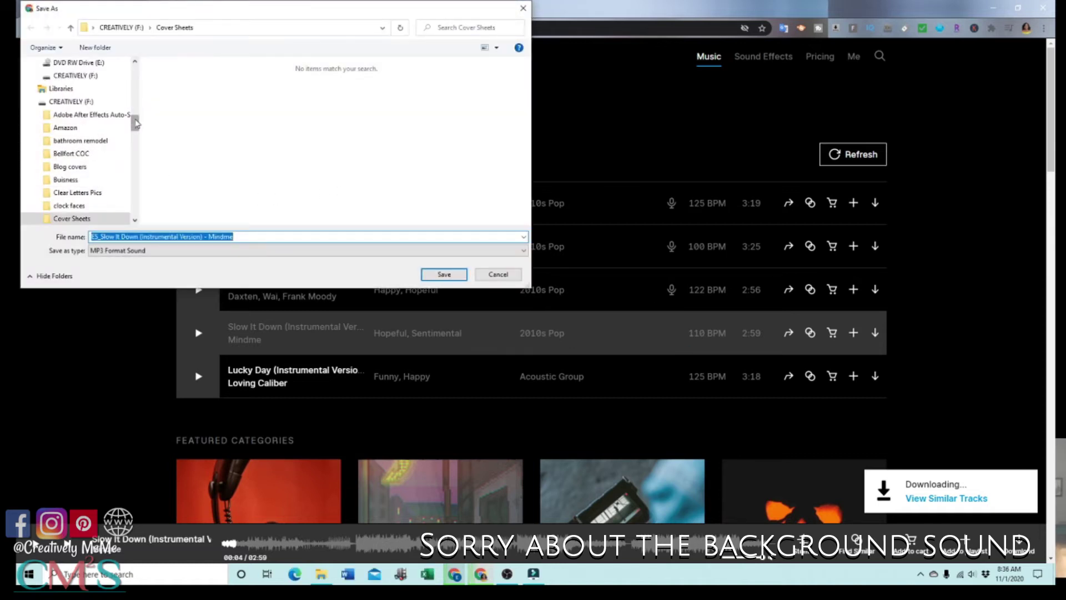
left_click_drag(133, 114, 138, 90)
left_click(115, 116)
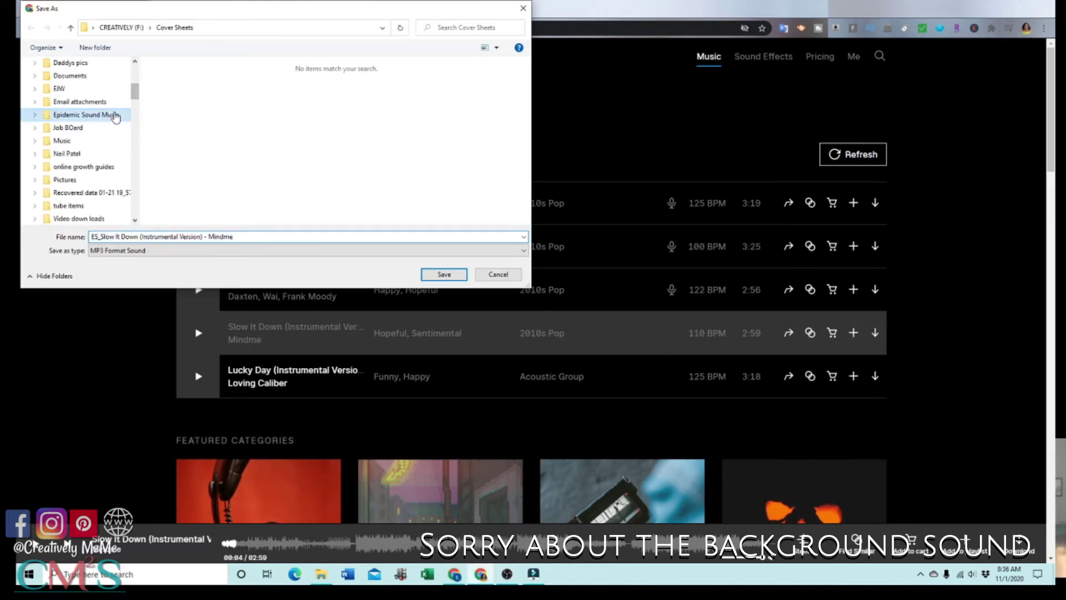
left_click(434, 274)
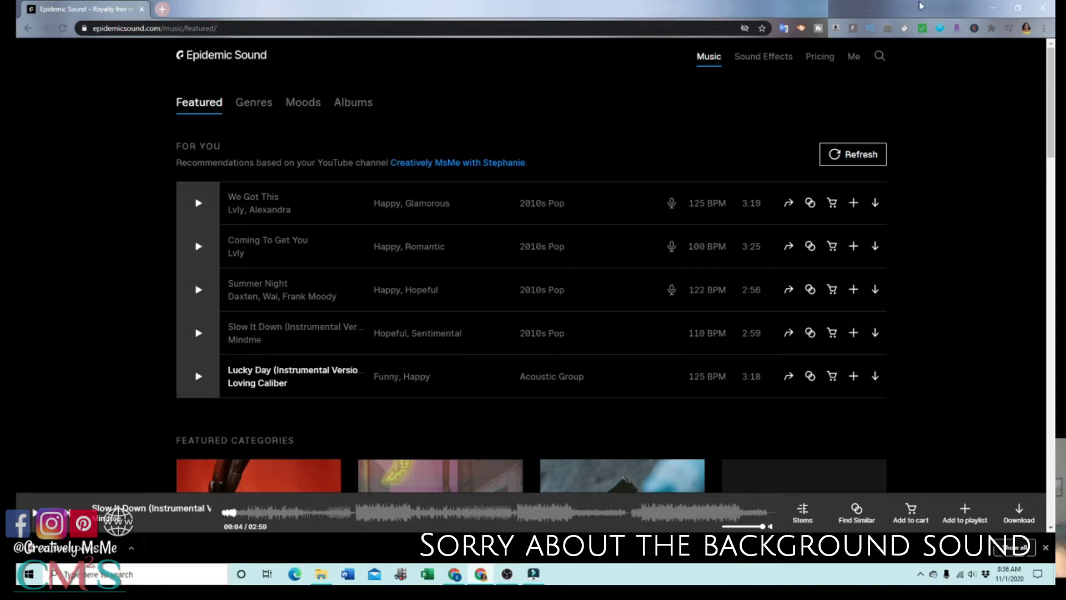
Minimize Chrome and show Filmora9's Audio > My Music library
left_click(993, 8)
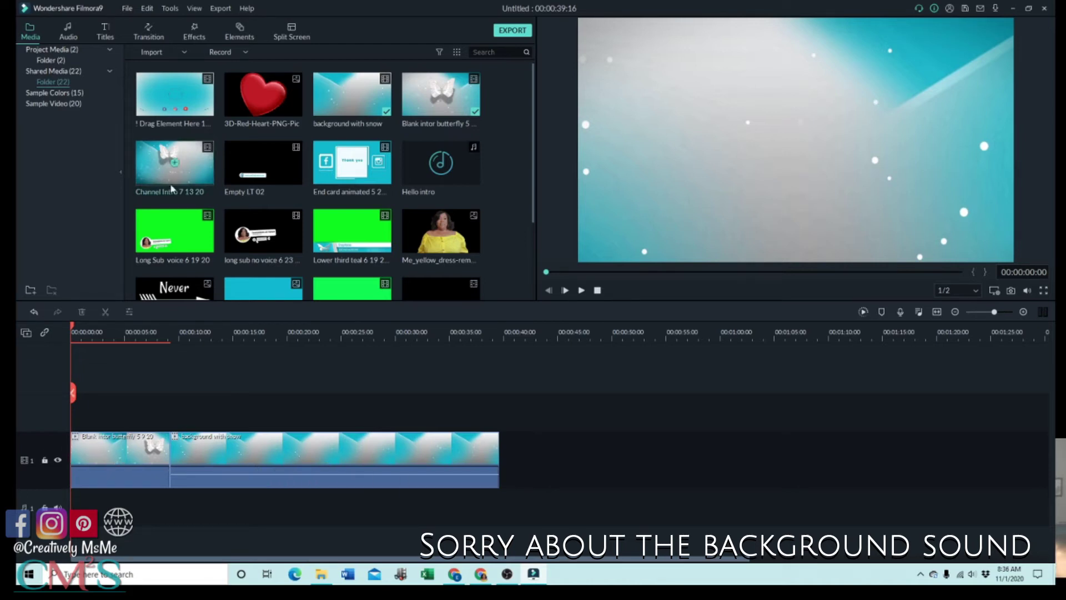
left_click(66, 27)
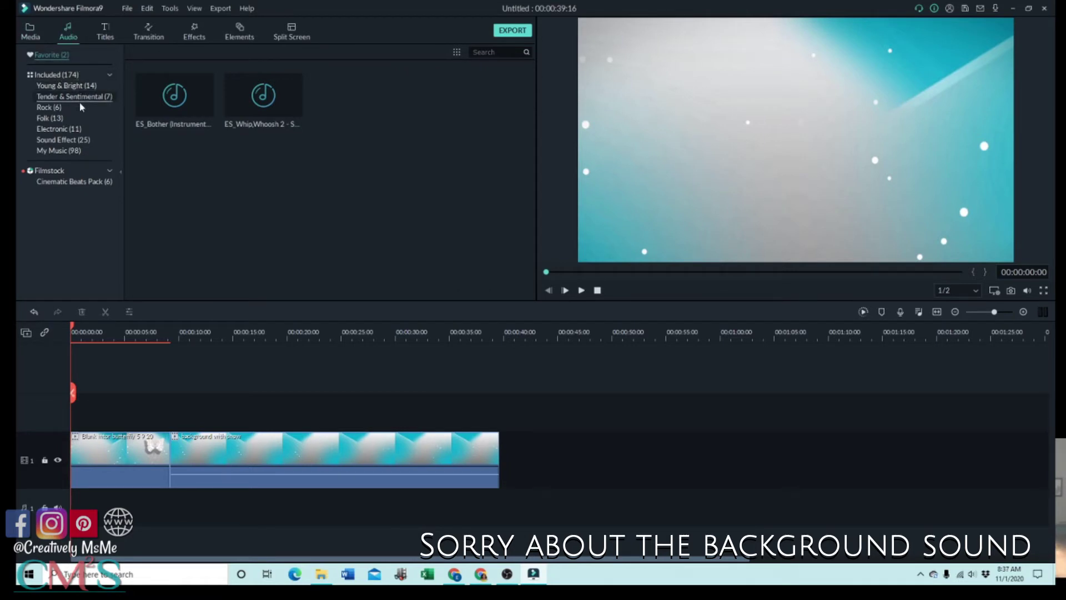
left_click(66, 151)
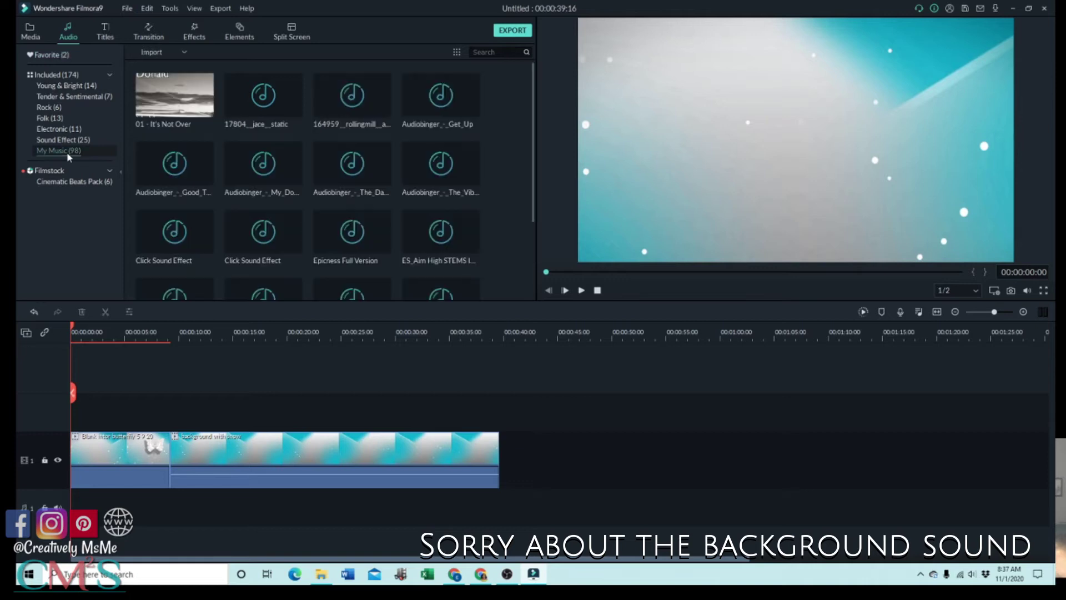
left_click(161, 54)
Import 'ES_Slow It Down (Instrumental Version) - Mindme' from OneDrive > Epidemic Sound Music into My Music
left_click(162, 67)
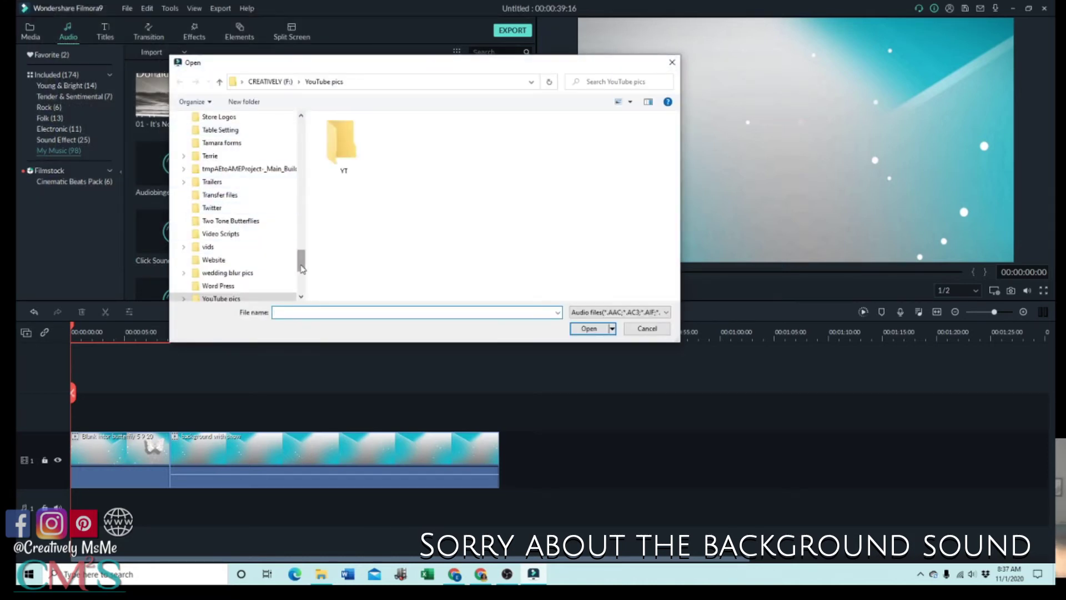
left_click_drag(303, 268, 305, 144)
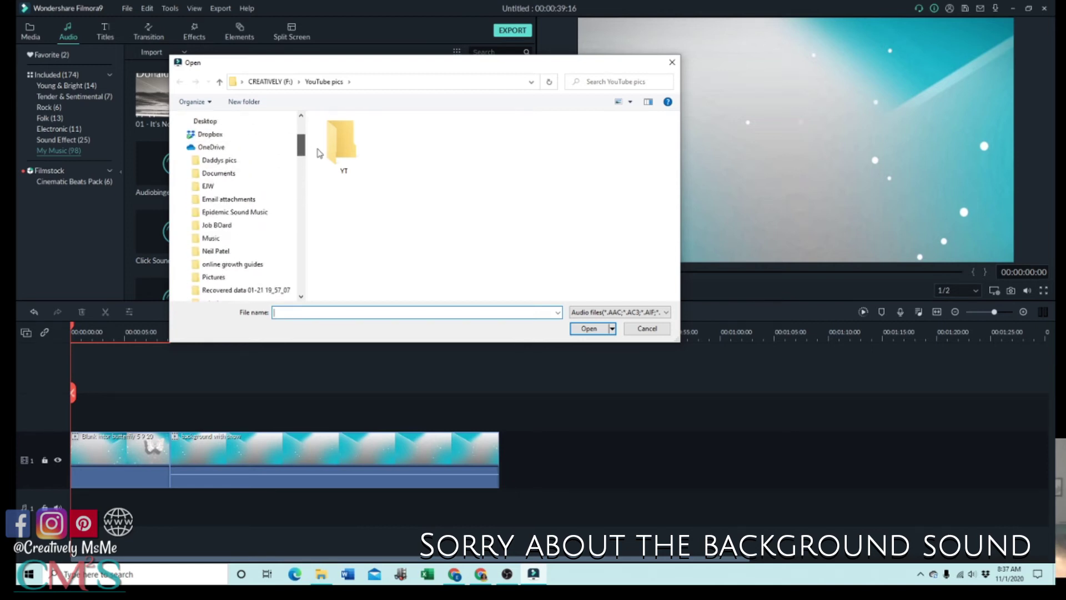
left_click(272, 216)
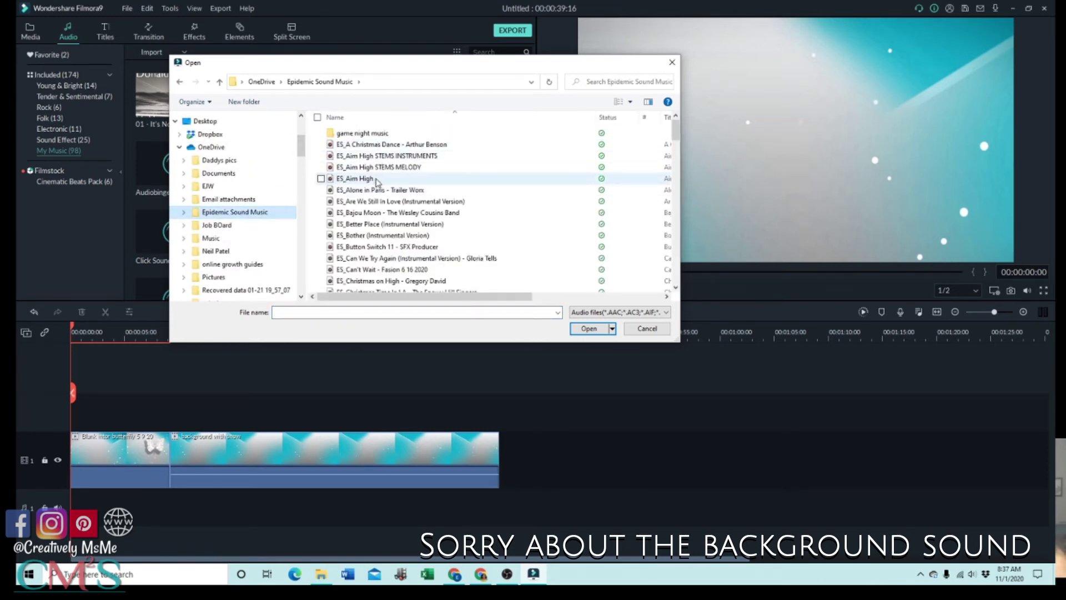
scroll(372, 234, "down", 7)
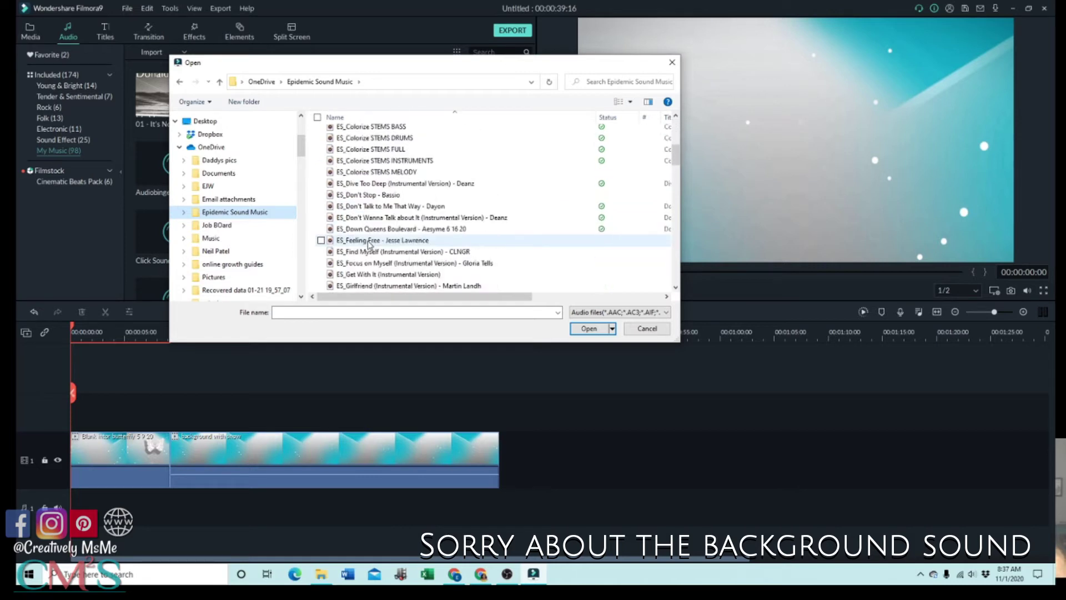
scroll(369, 245, "down", 12)
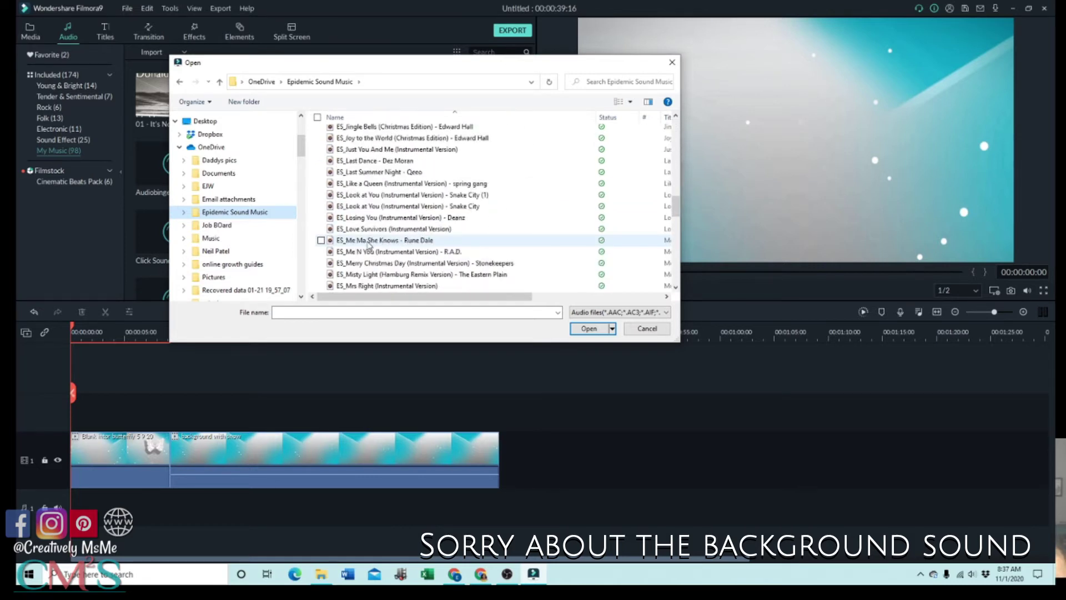
scroll(368, 245, "down", 3)
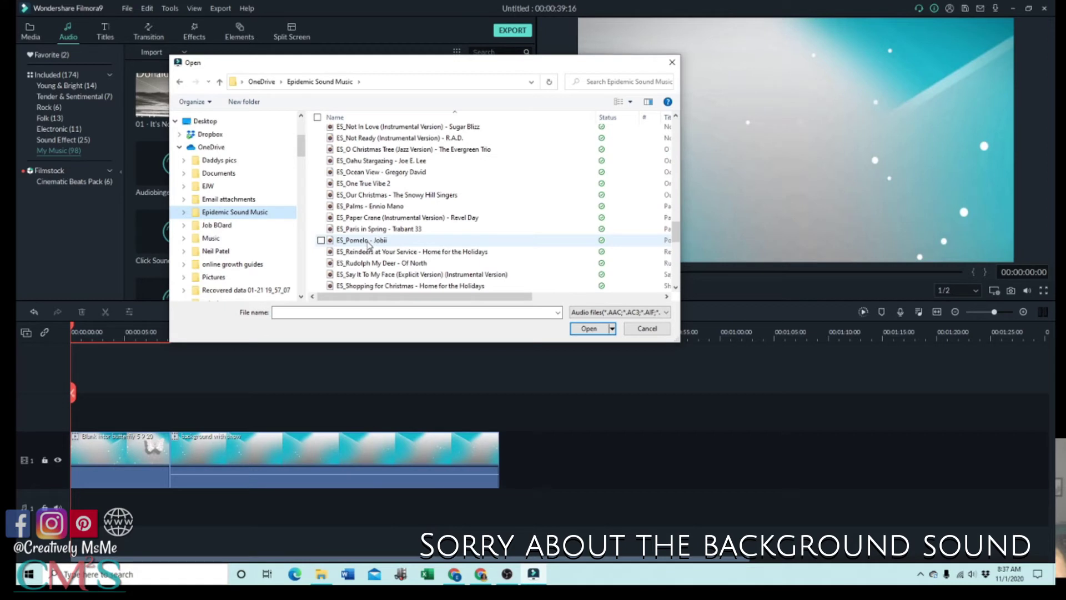
scroll(369, 246, "down", 1)
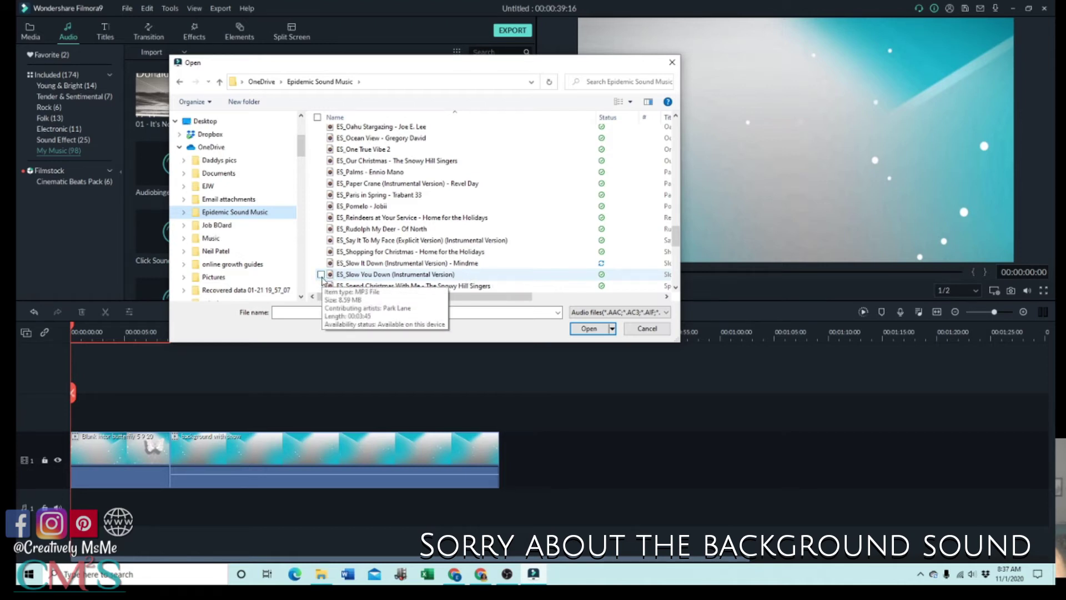
left_click(322, 263)
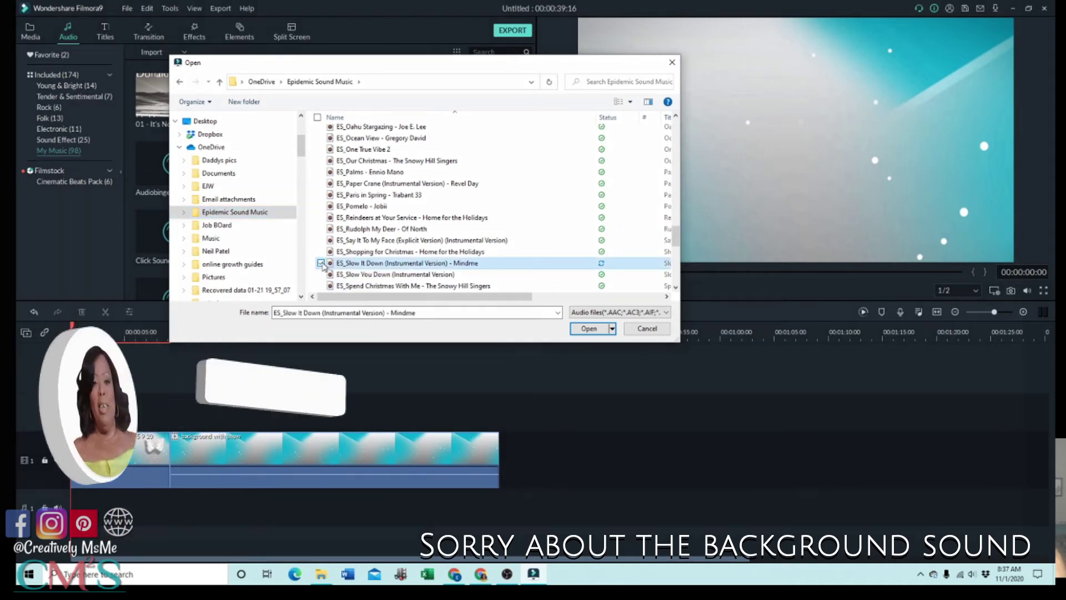
left_click(574, 328)
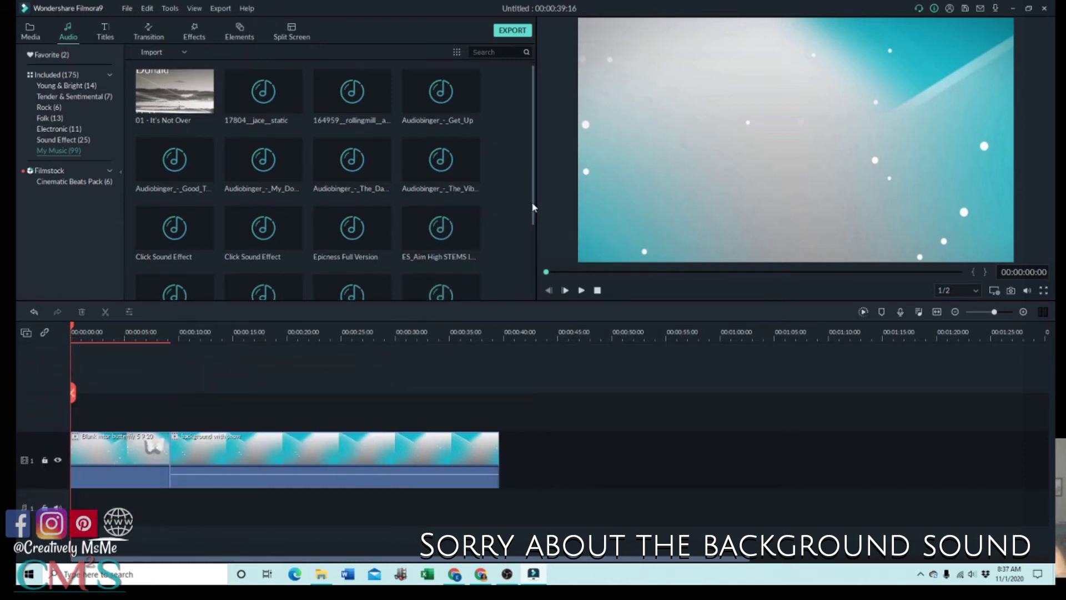
Place ES_Slow It Down from the bottom of My Music onto the audio track at the timeline start
left_click_drag(531, 196, 544, 313)
scroll(498, 233, "down", 10)
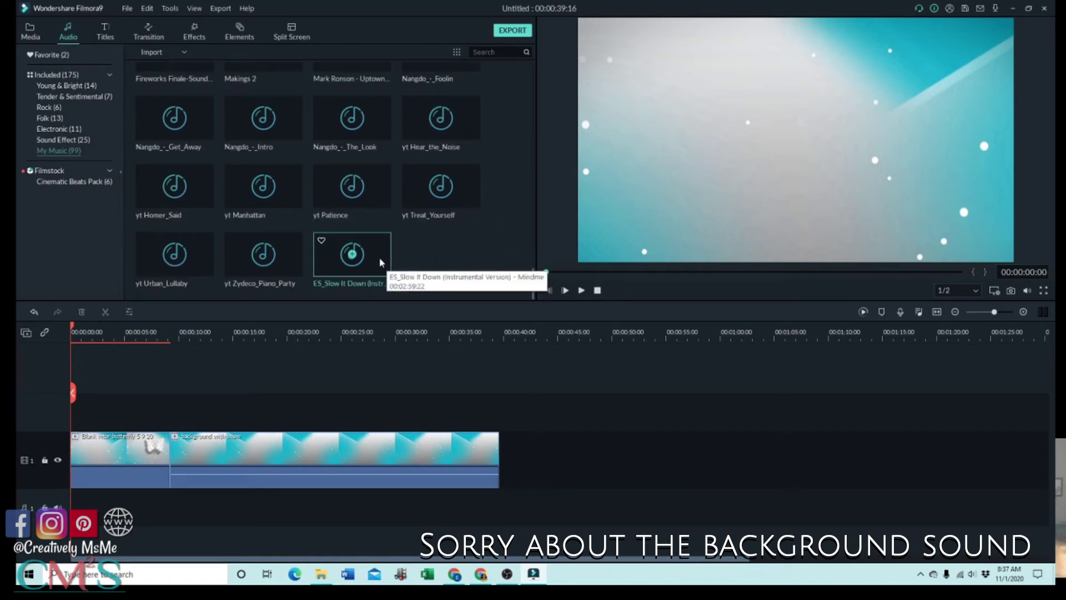
left_click_drag(380, 260, 72, 507)
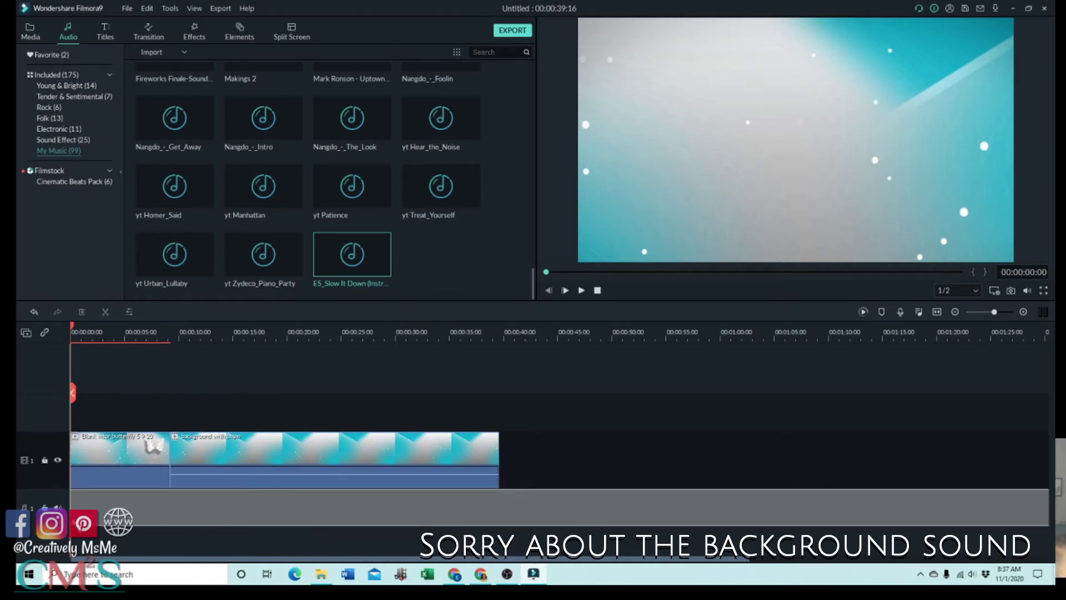
left_click_drag(72, 506, 72, 507)
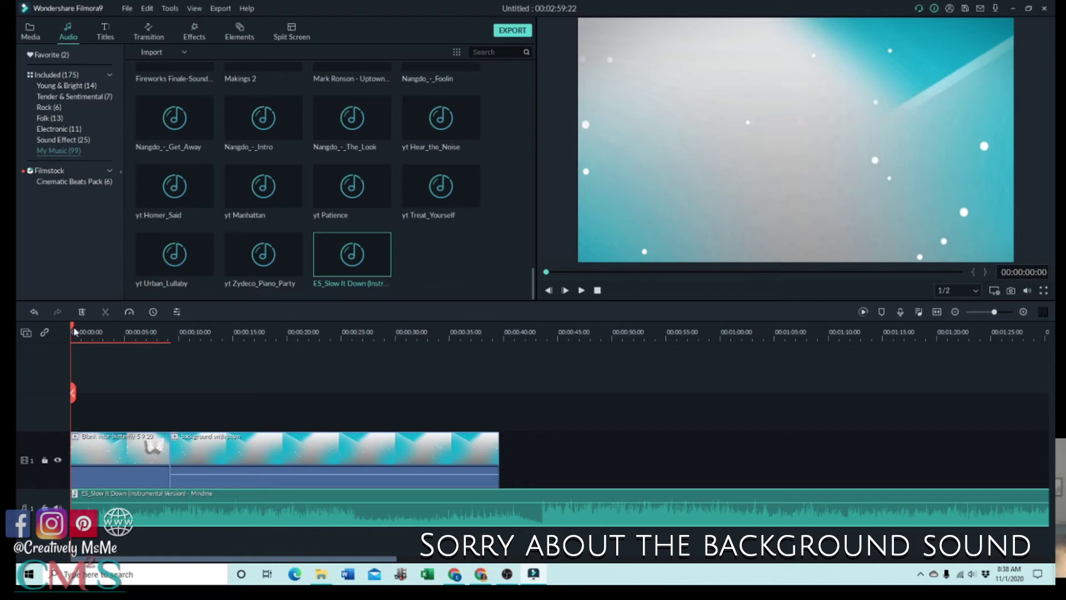
Split the music where the video clips end, delete the leftover audio, and rewind the playhead
left_click_drag(72, 329, 240, 330)
left_click_drag(240, 393, 502, 398)
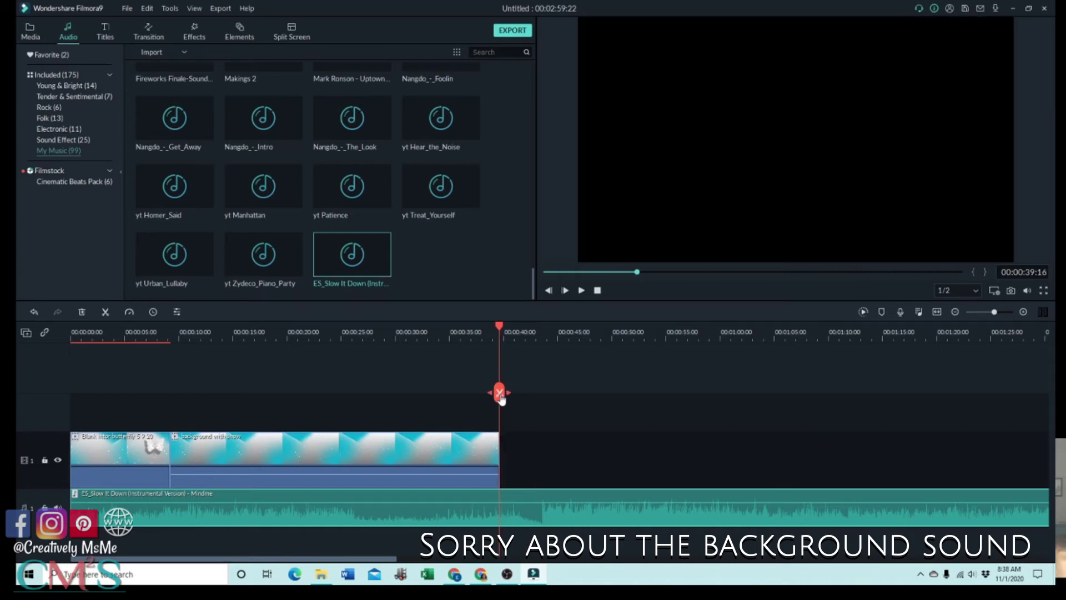
left_click(501, 398)
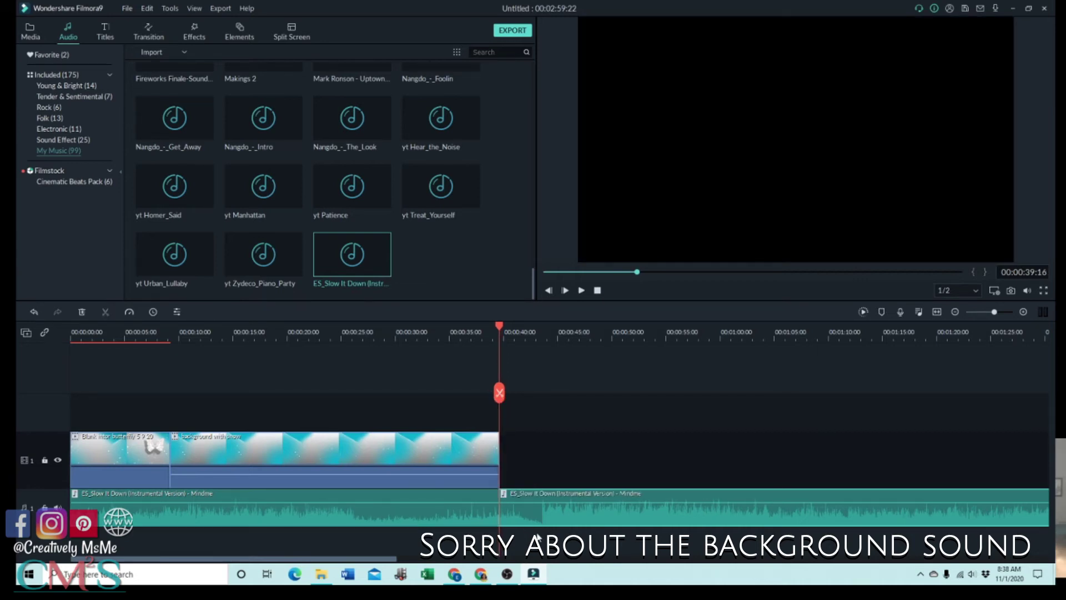
left_click(82, 313)
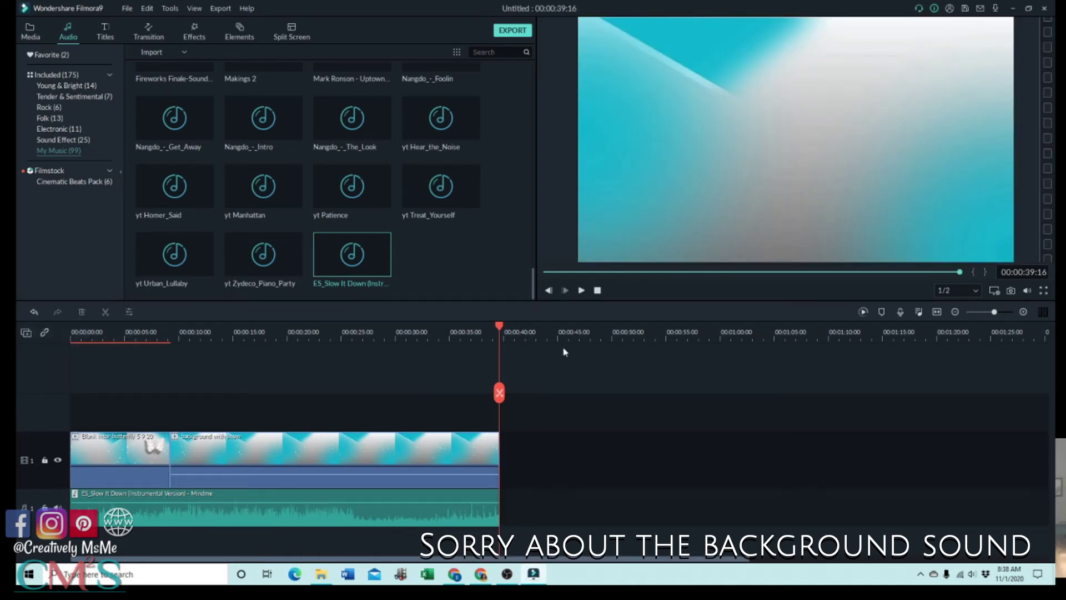
left_click_drag(502, 329, 68, 452)
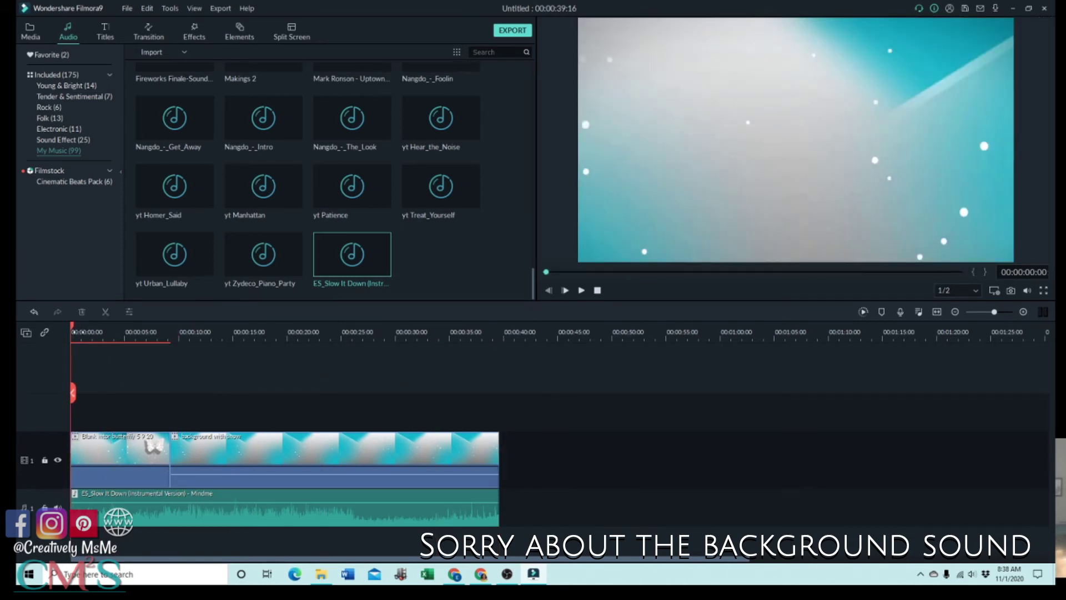
Play and pause the project opening, then open the music clip's audio settings at 0.00 dB
left_click(582, 290)
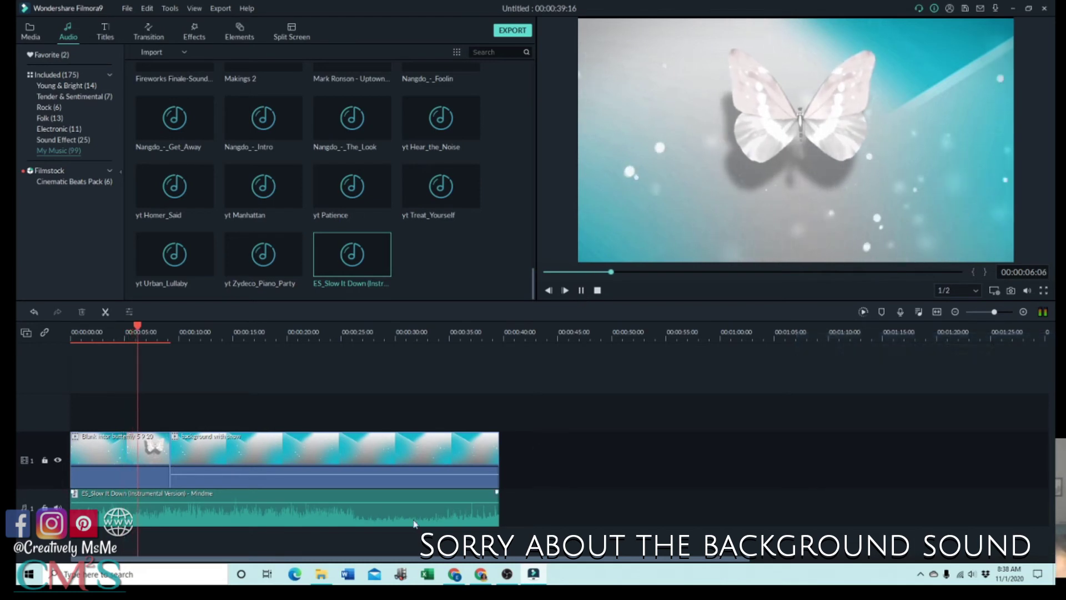
key("space")
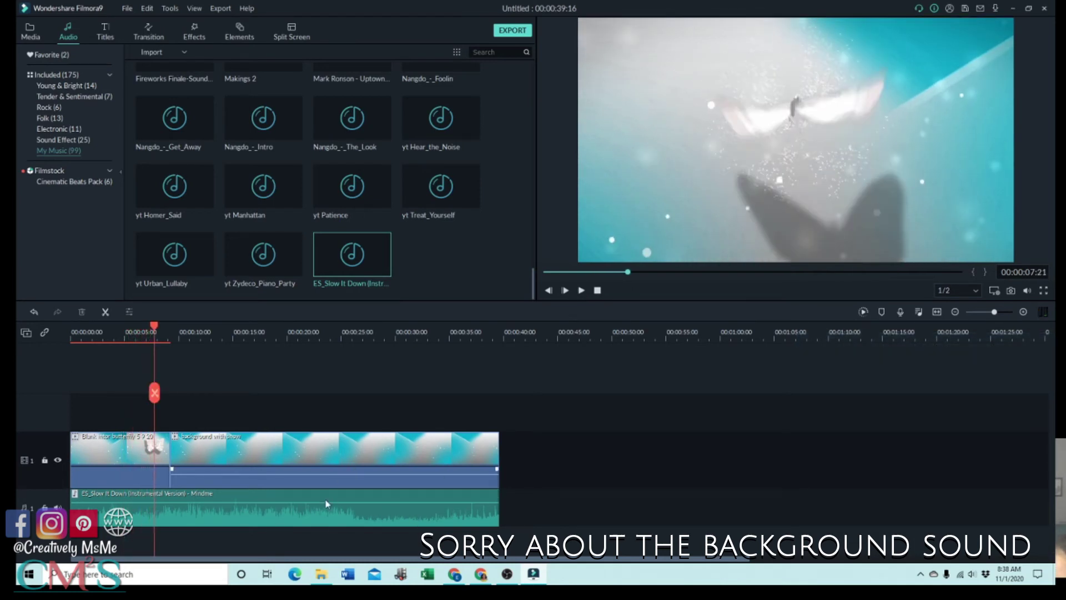
double_click(324, 503)
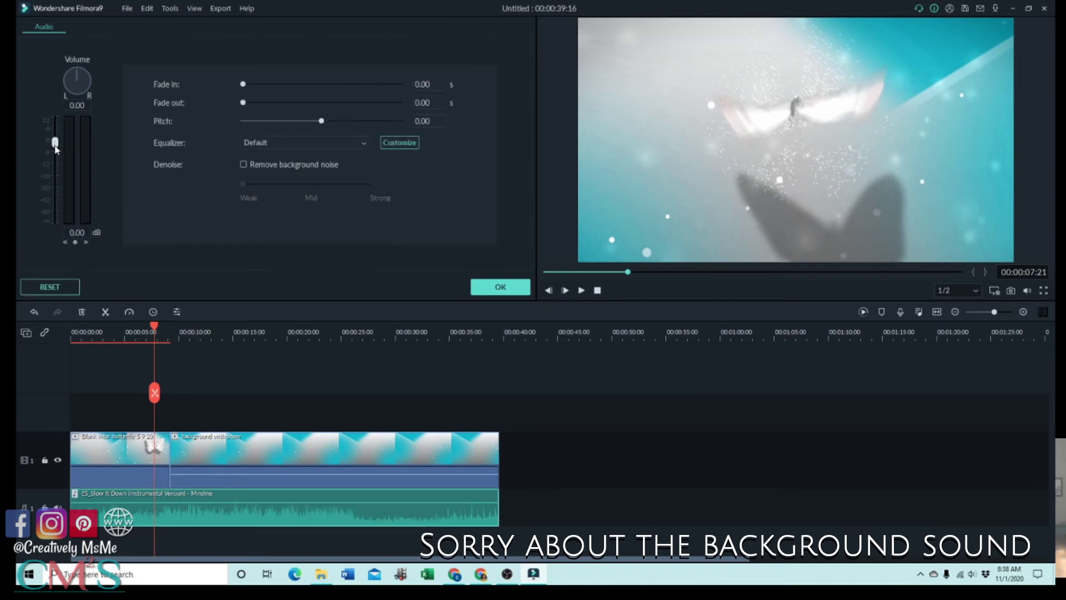
Lower the music clip's volume to about -7.24 dB while playing the project back
left_click_drag(55, 148, 55, 162)
left_click(581, 290)
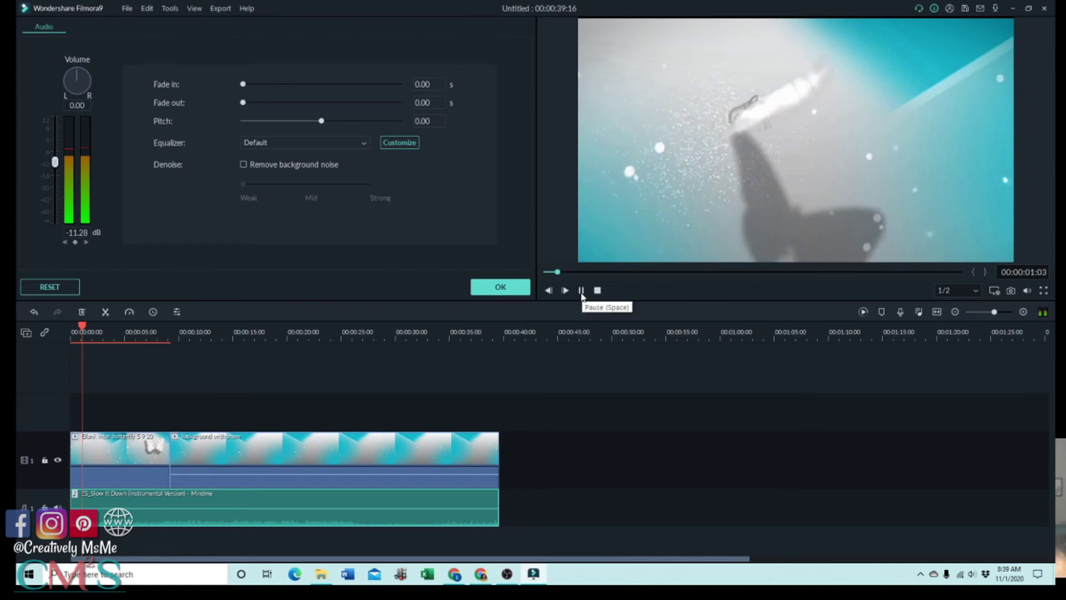
key("XF86AudioLowerVolume")
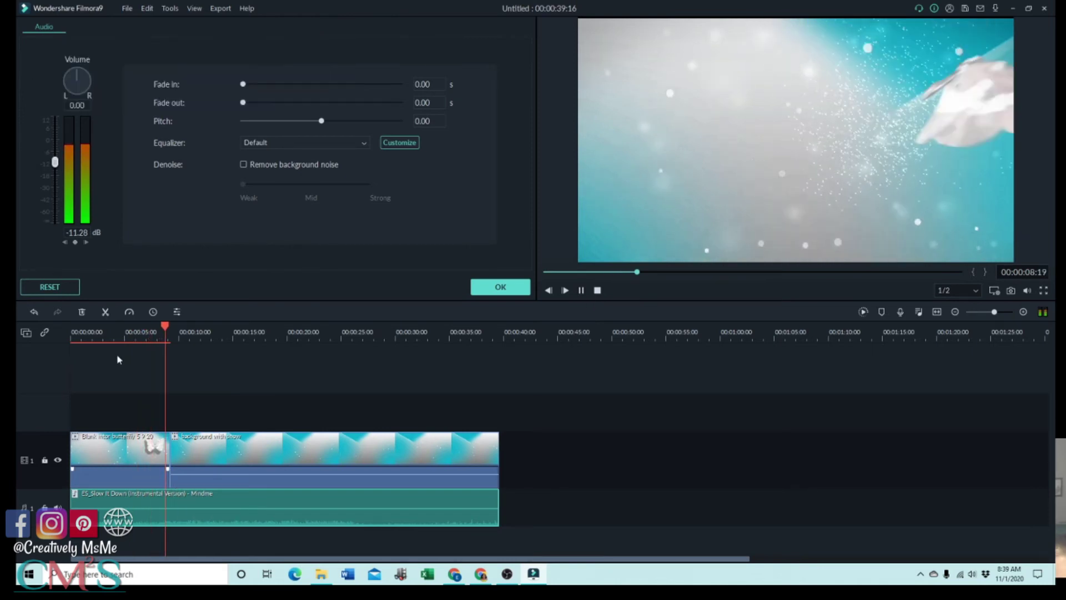
left_click_drag(55, 162, 58, 158)
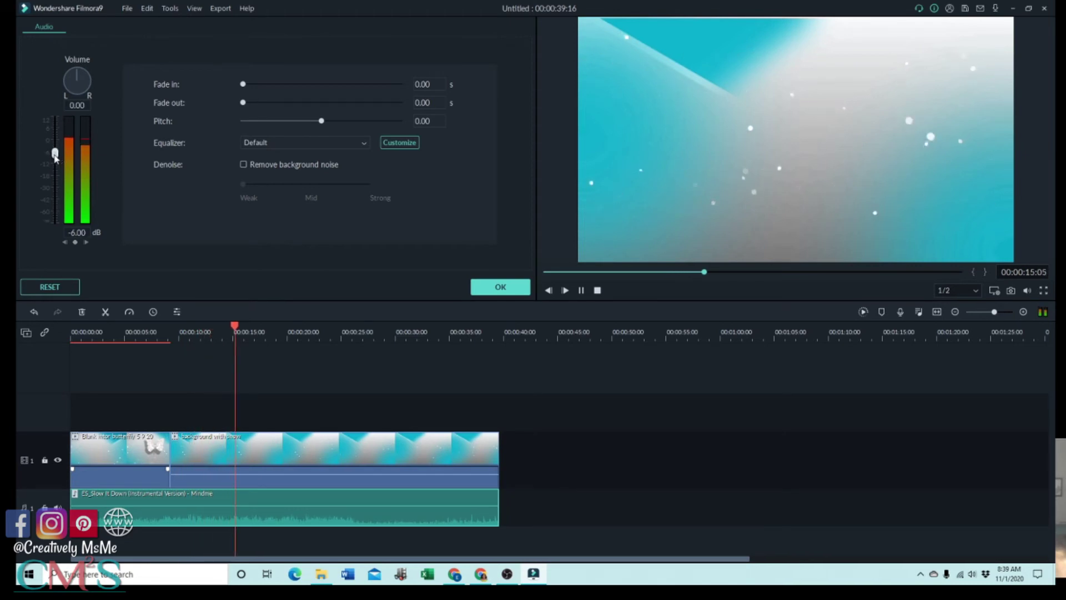
left_click_drag(55, 155, 55, 161)
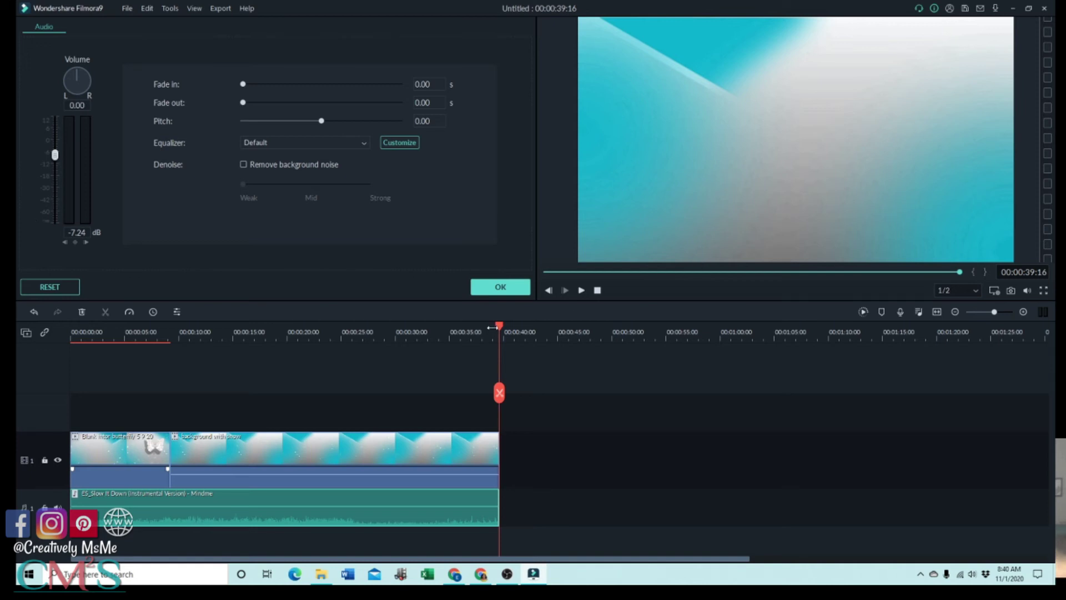
Scrub the playhead through the project to around 00:00:34 to review the audio
left_click_drag(499, 329, 213, 329)
left_click_drag(95, 392, 368, 392)
left_click(447, 459)
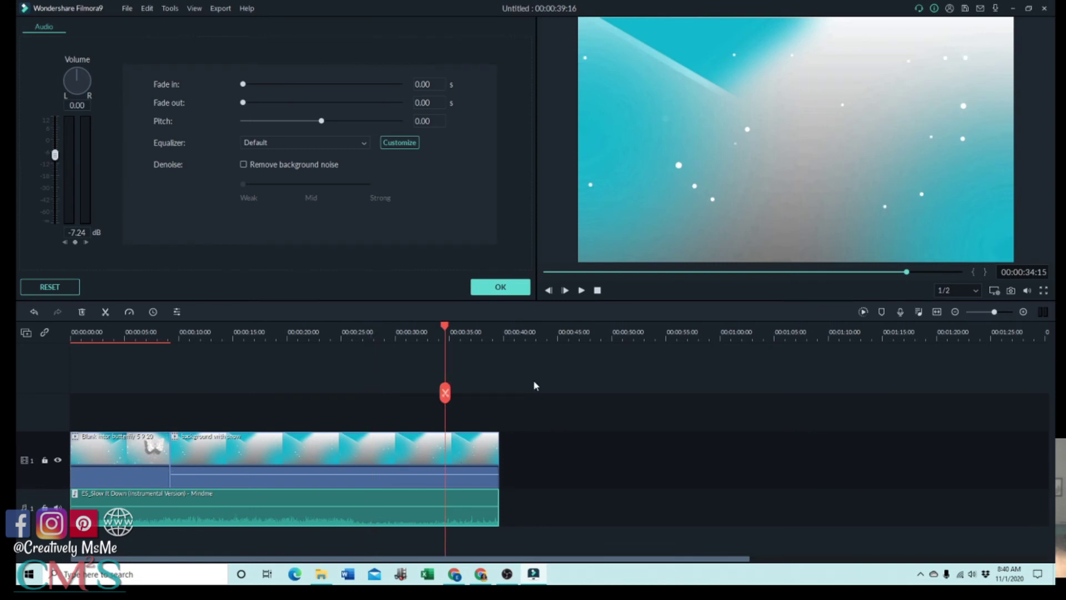
Confirm the -7.24 dB music volume and close the Audio panel
left_click(505, 289)
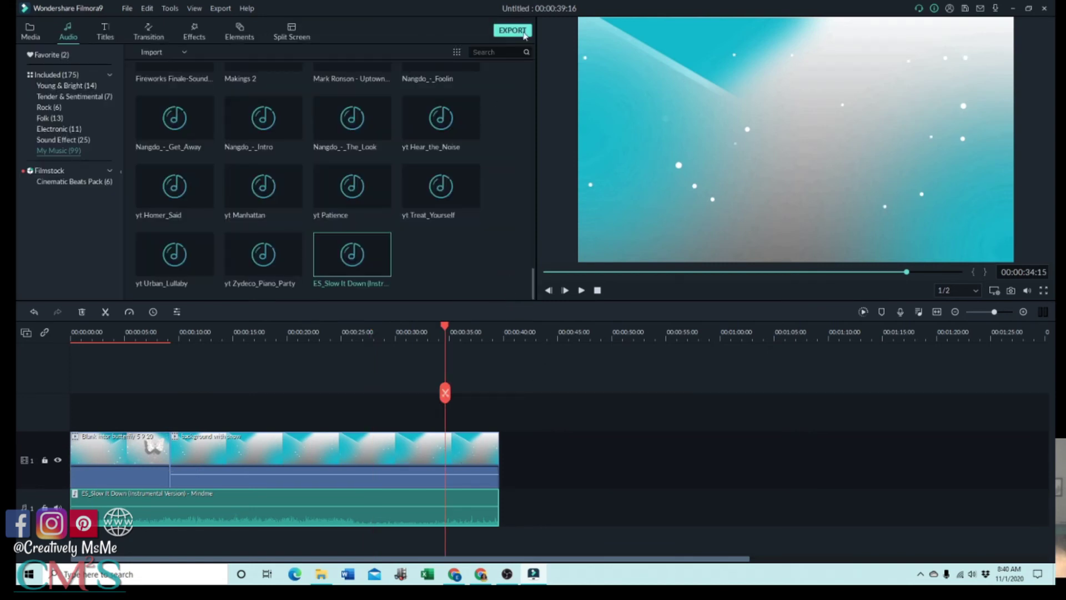